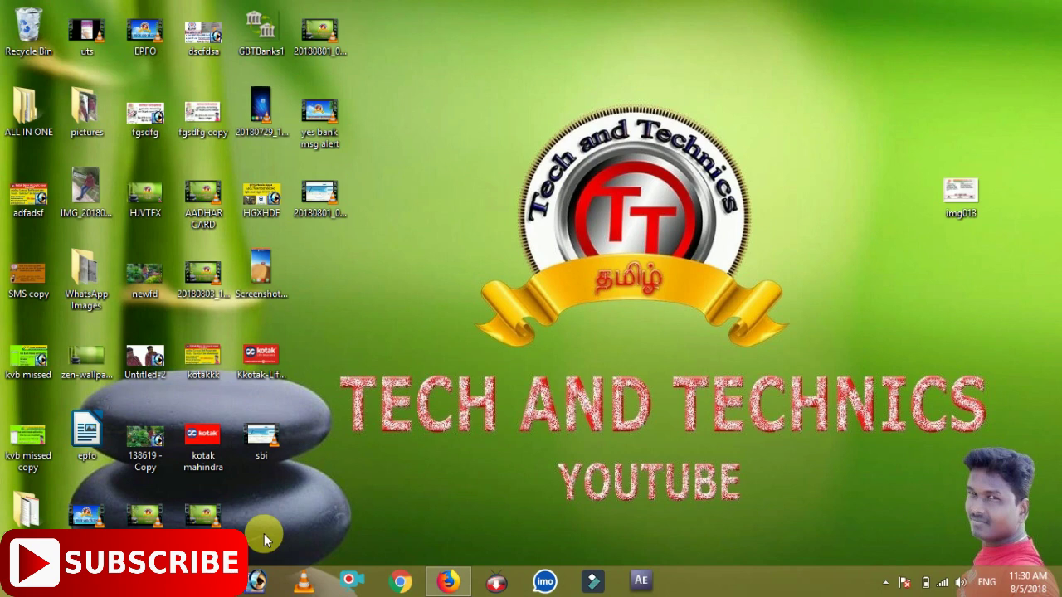
Switch to Firefox, open the Uidai search result and its online Address Update Request service, dismissing the password notice
{"action": "left_click", "coordinate": [447, 580]}
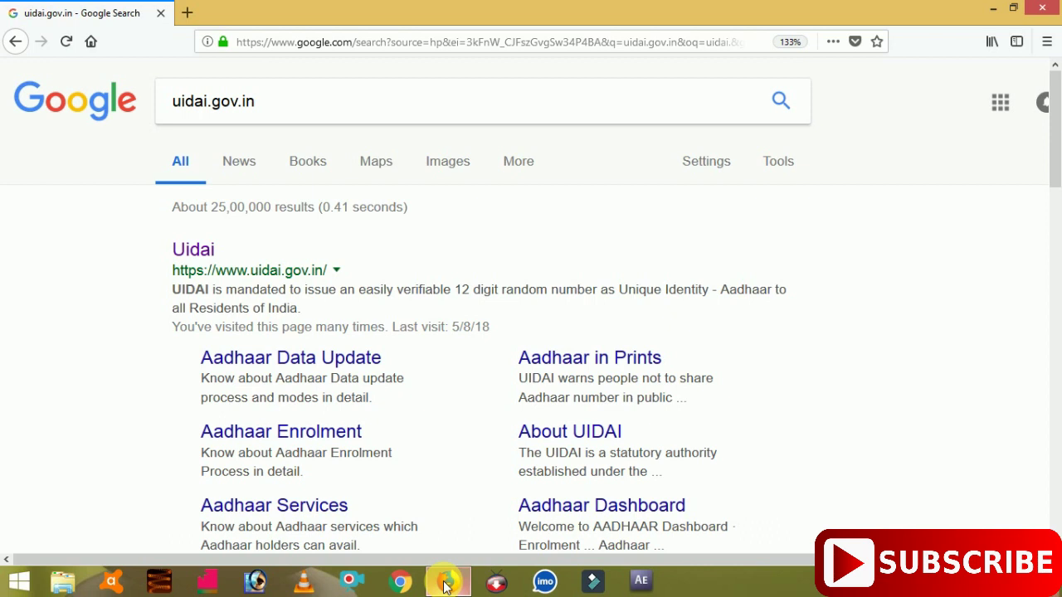
{"action": "left_click", "coordinate": [193, 251]}
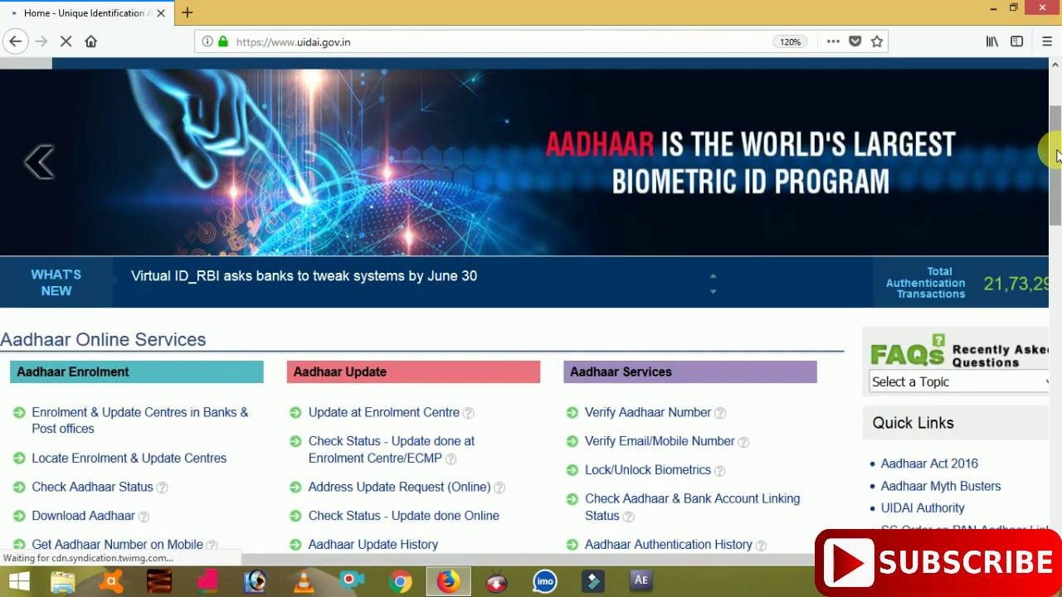
{"action": "left_click_drag", "start_coordinate": [1055, 156], "coordinate": [1056, 195]}
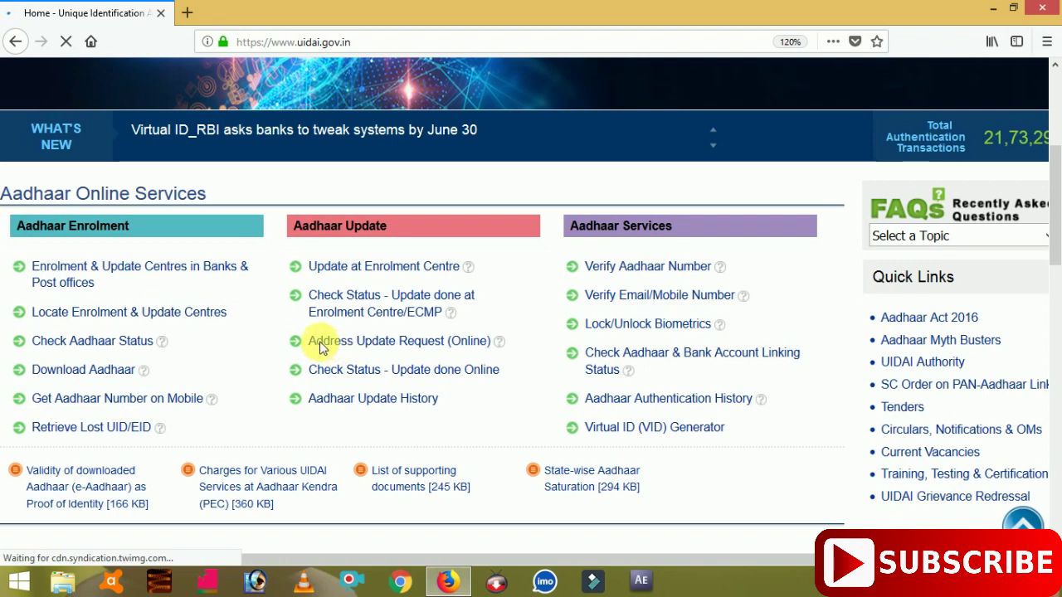
{"action": "left_click", "coordinate": [428, 346]}
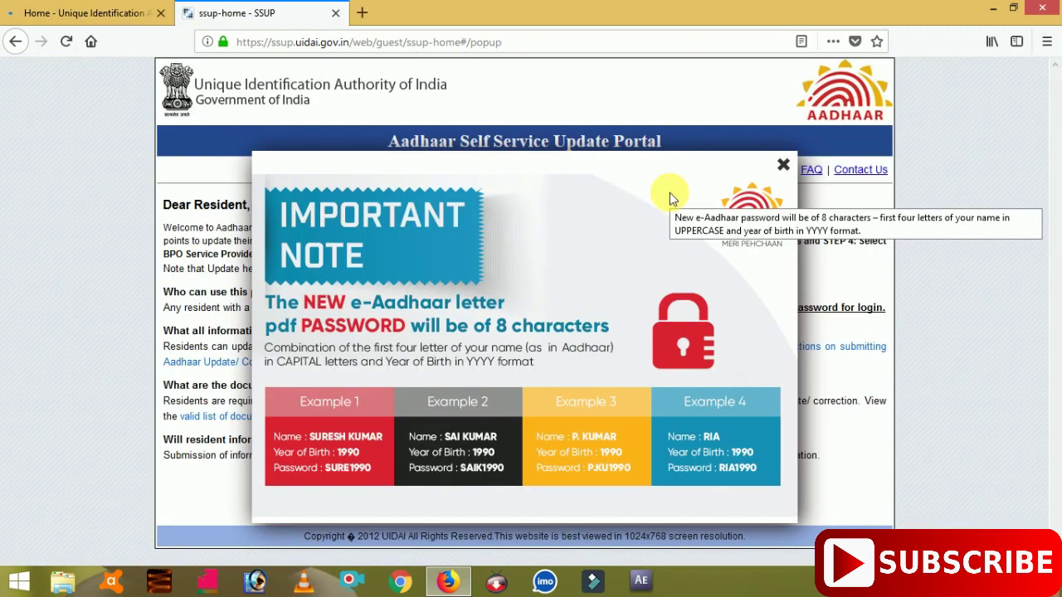
{"action": "left_click", "coordinate": [784, 166]}
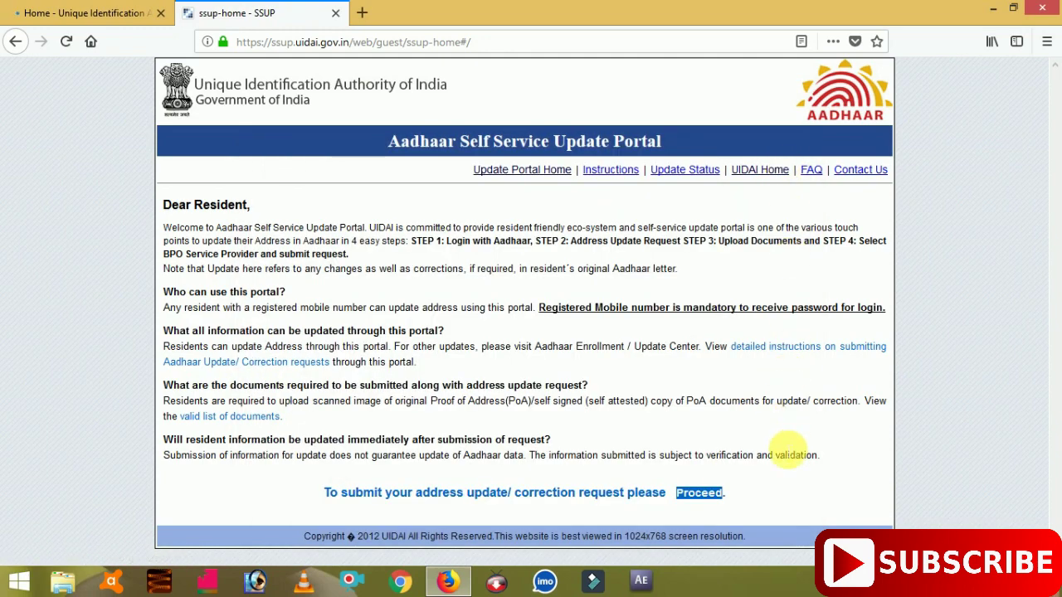
Proceed with the address correction request and log in using the resident's Aadhaar number and the received OTP
{"action": "left_click", "coordinate": [704, 497]}
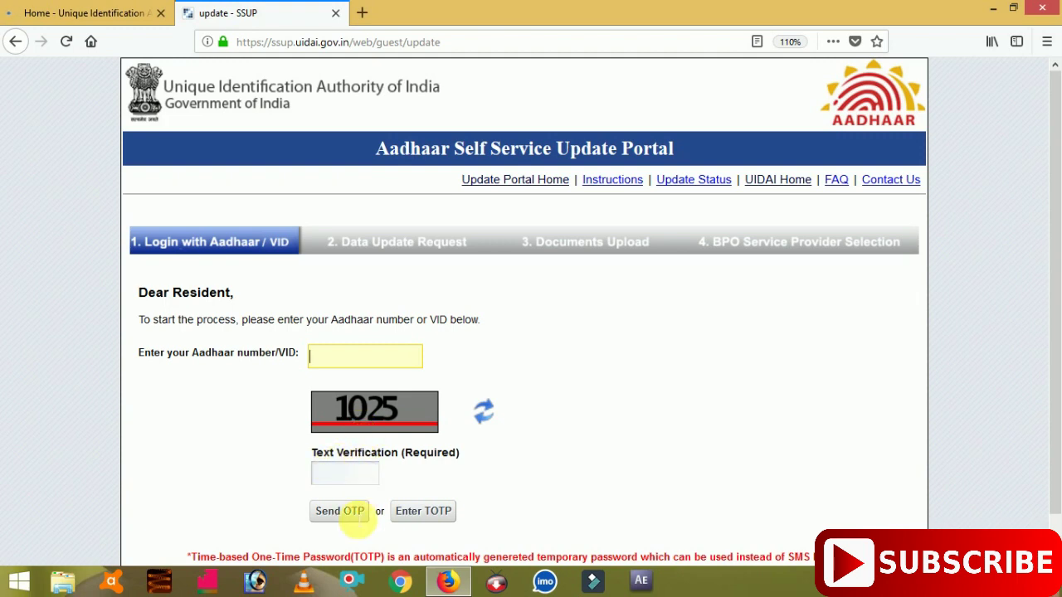
{"action": "left_click", "coordinate": [340, 509]}
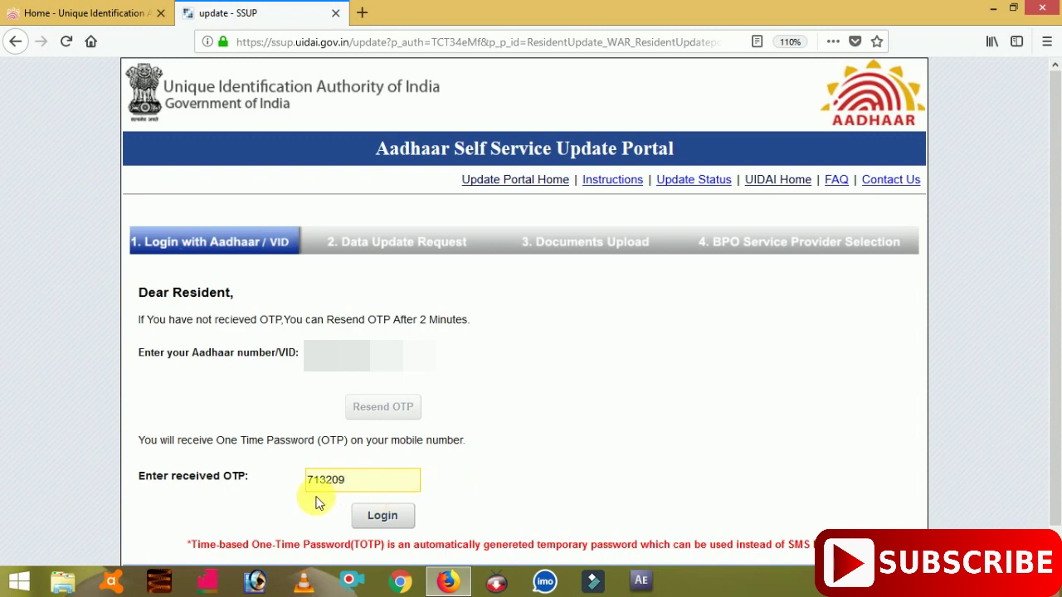
{"action": "left_click", "coordinate": [405, 515]}
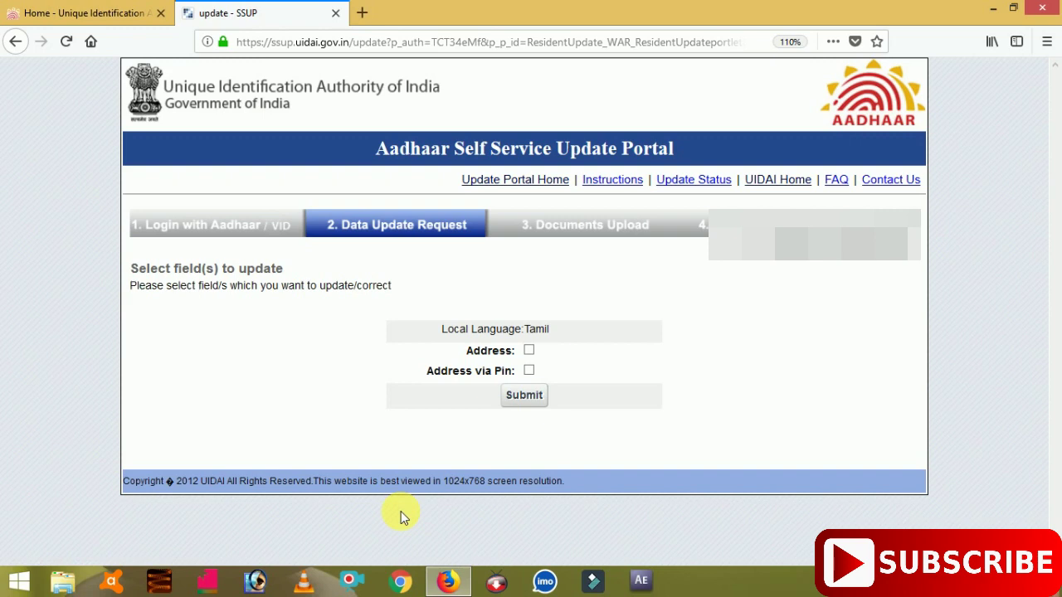
Choose Address as the field to update and submit the selection
{"action": "left_click", "coordinate": [529, 352]}
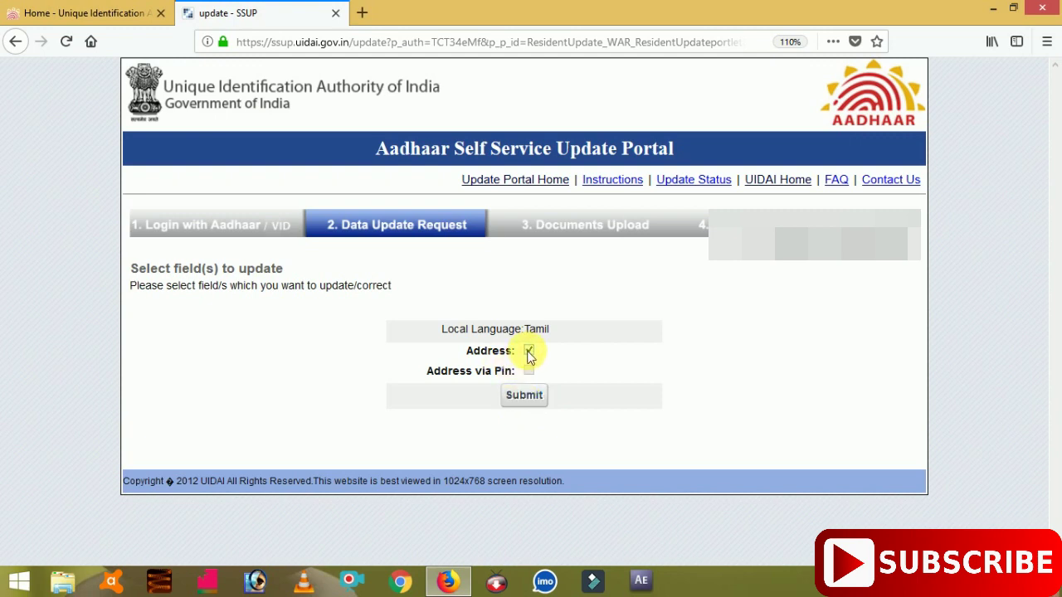
{"action": "left_click", "coordinate": [531, 402]}
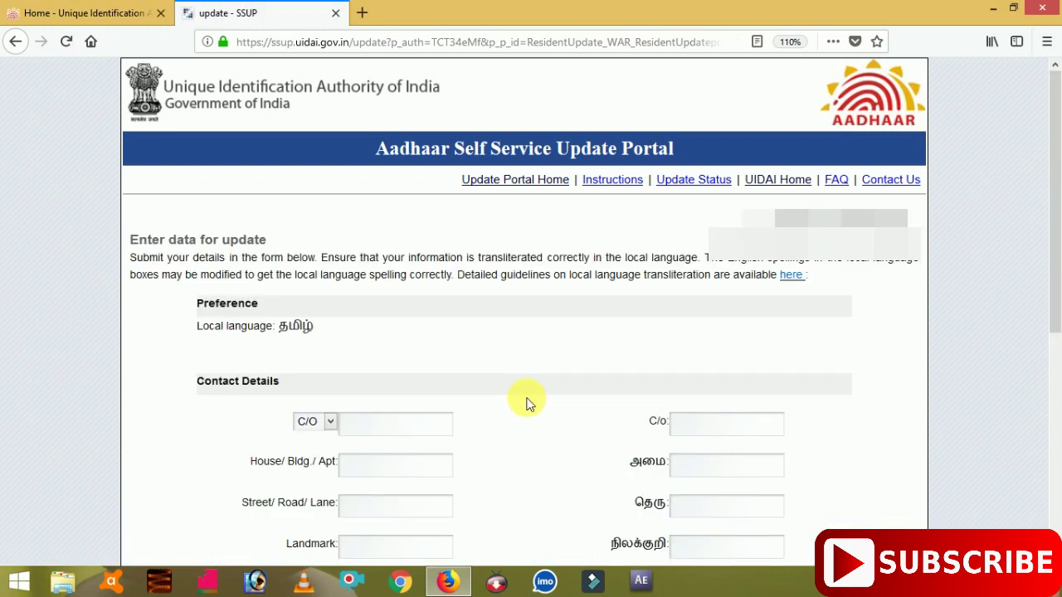
Set the care-of relation in the Contact Details form to D/O
{"action": "scroll", "coordinate": [554, 332], "scroll_direction": "down", "scroll_amount": 3}
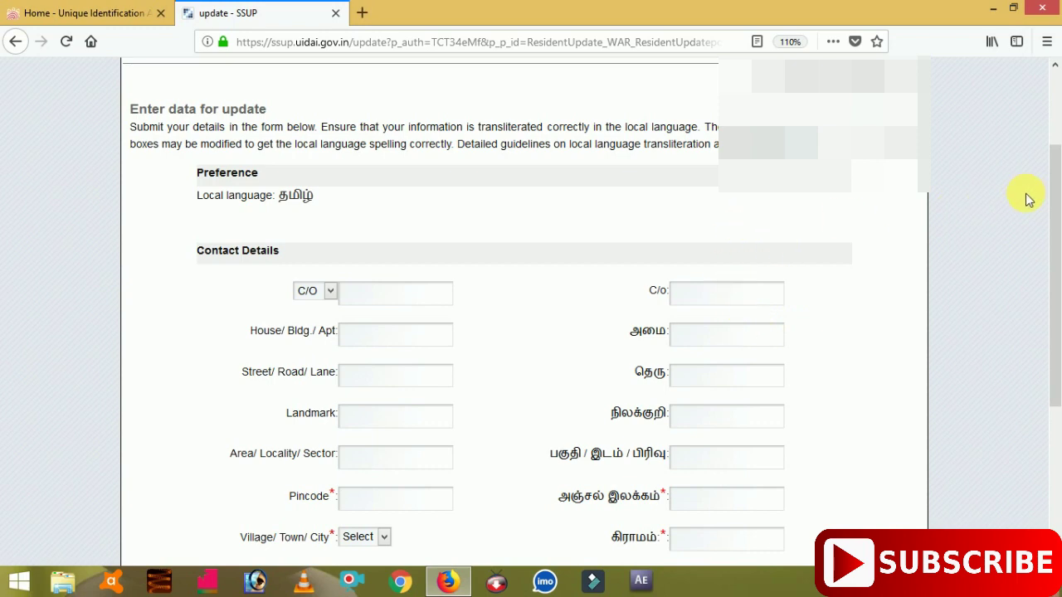
{"action": "left_click_drag", "start_coordinate": [1054, 173], "coordinate": [1054, 238]}
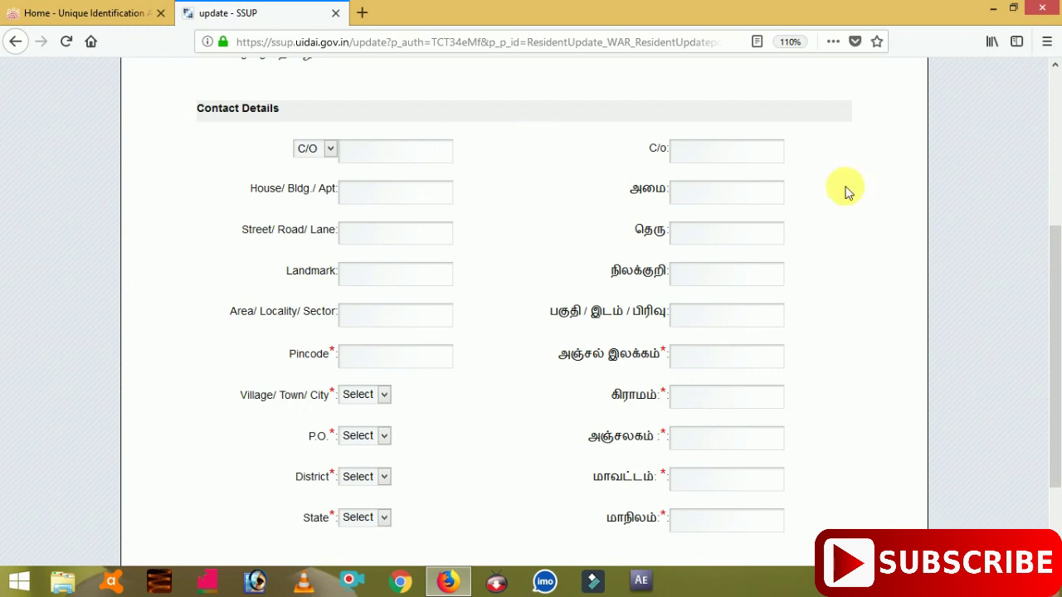
{"action": "left_click_drag", "start_coordinate": [1055, 248], "coordinate": [1055, 332]}
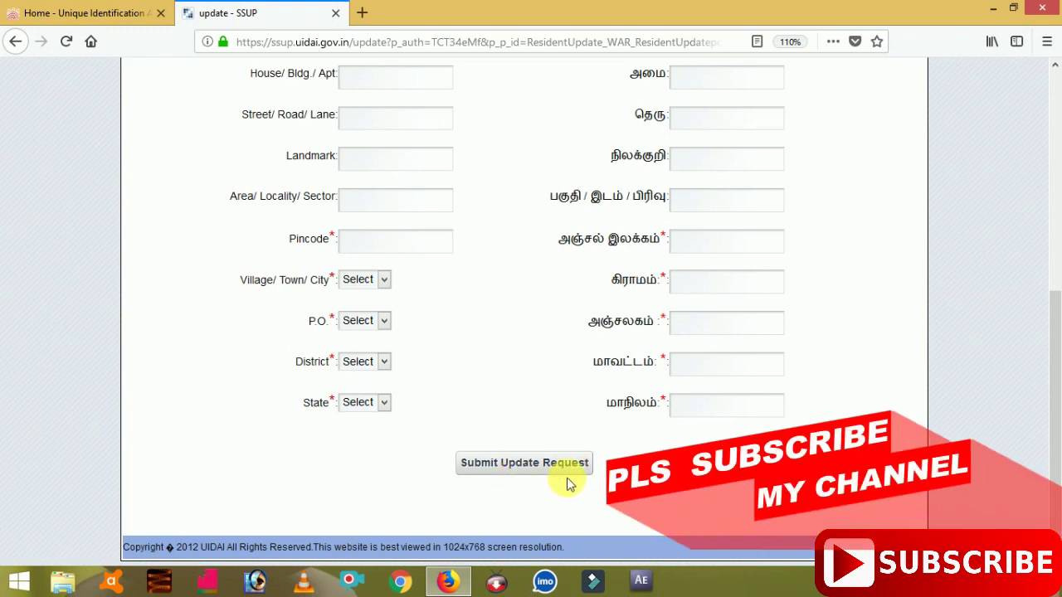
{"action": "left_click_drag", "start_coordinate": [1050, 348], "coordinate": [1054, 306]}
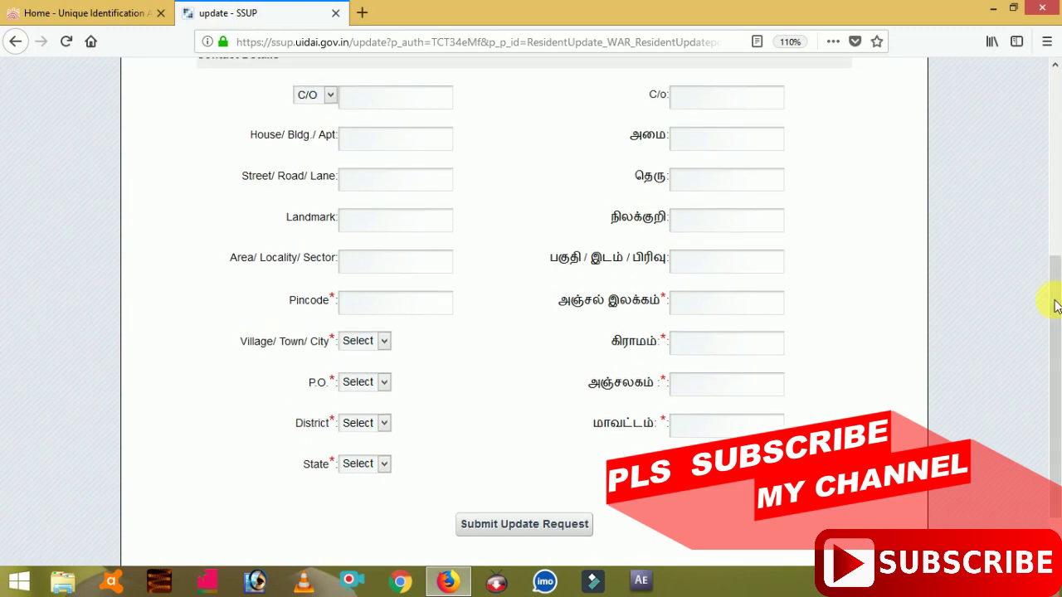
{"action": "left_click", "coordinate": [315, 97]}
{"action": "left_click", "coordinate": [328, 97]}
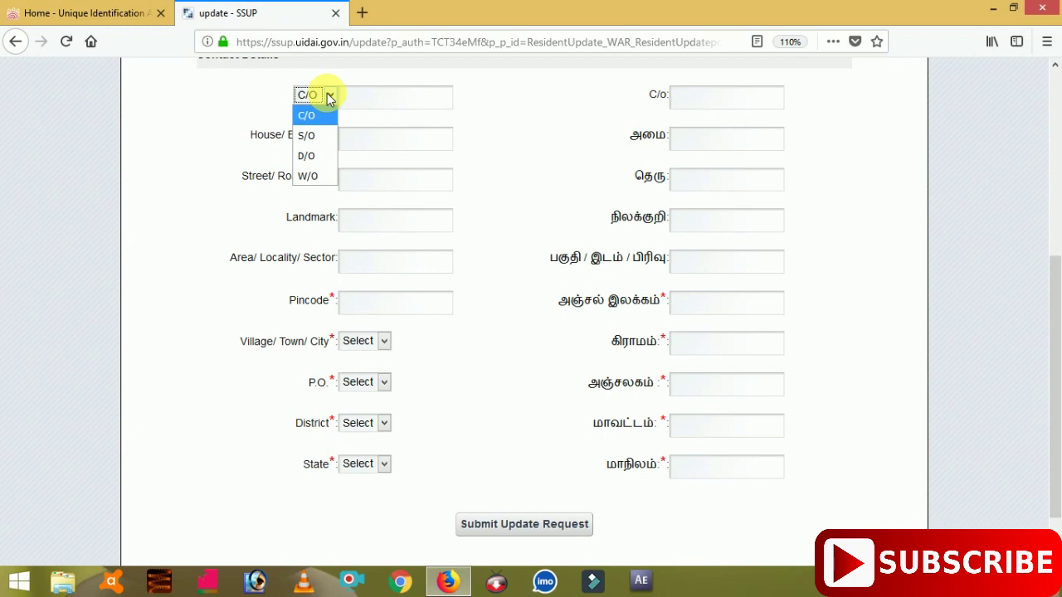
{"action": "left_click", "coordinate": [320, 158]}
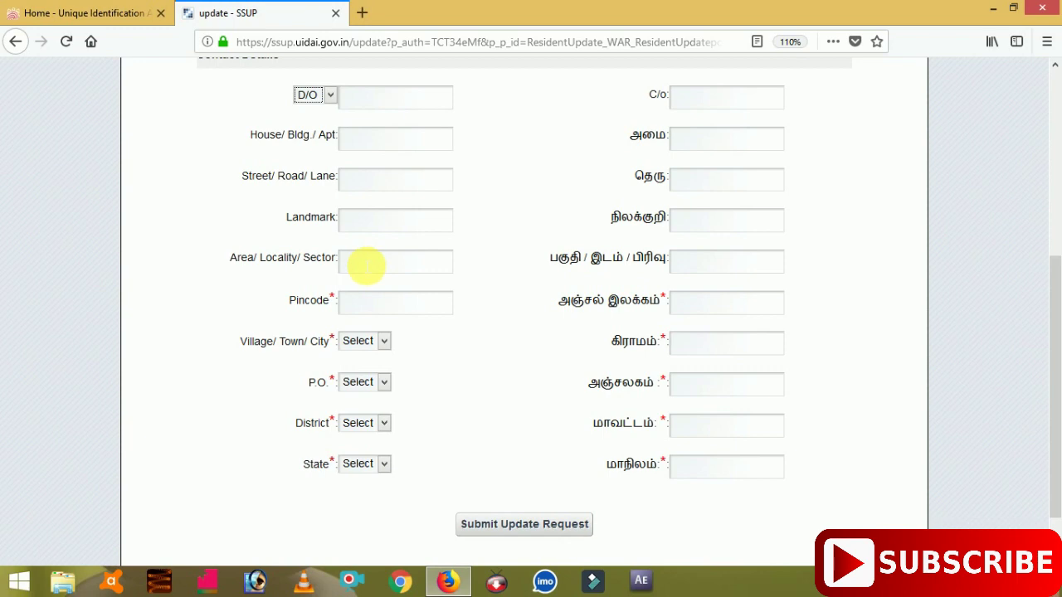
{"action": "left_click", "coordinate": [382, 343]}
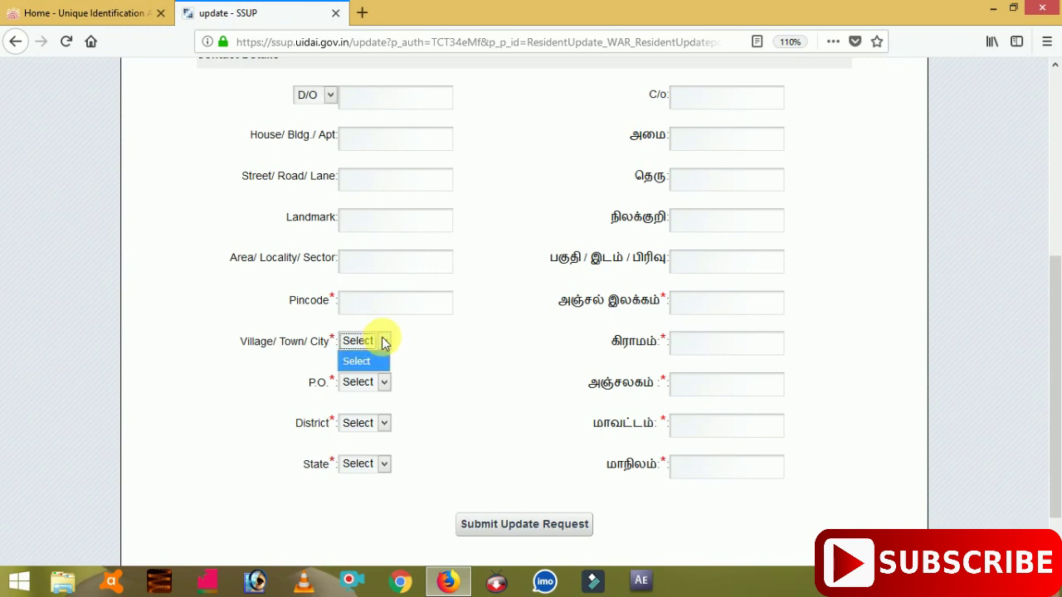
{"action": "left_click", "coordinate": [382, 343]}
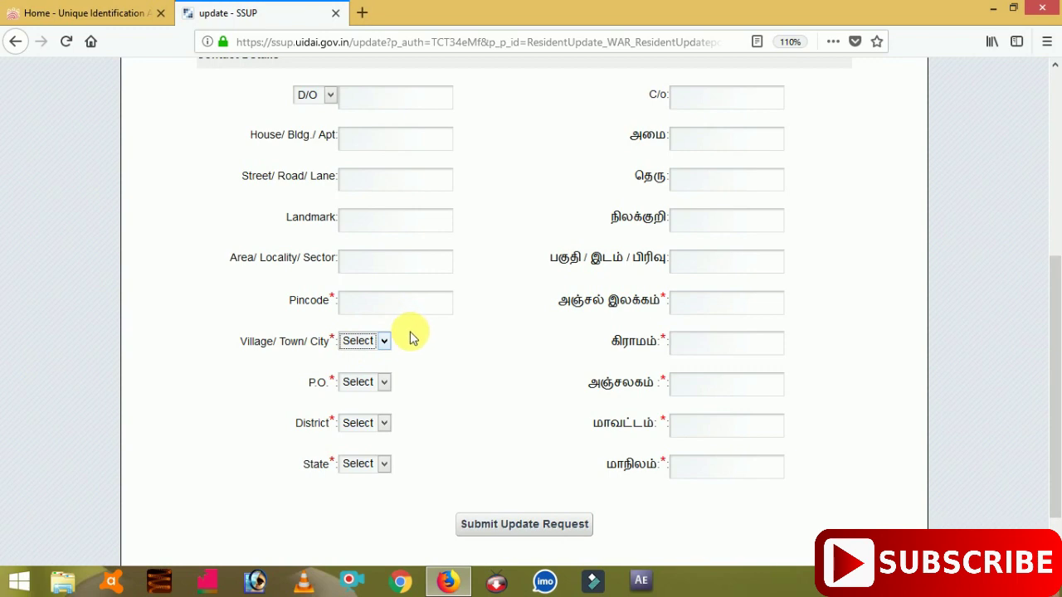
{"action": "left_click", "coordinate": [410, 338]}
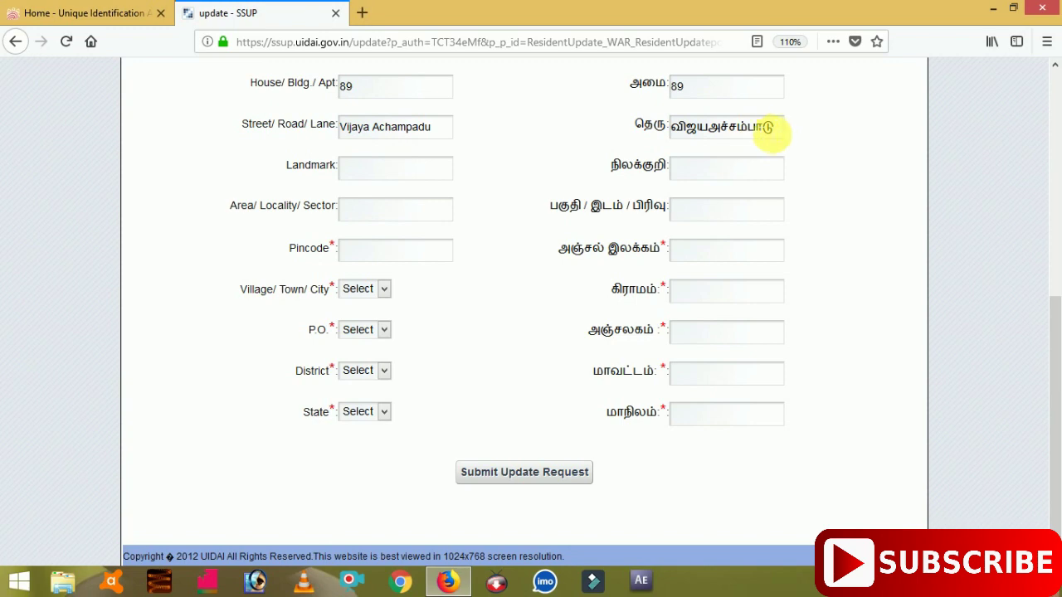
Clear the Tamil street field and regenerate its transliteration from the English Street/Road/Lane entry
{"action": "left_click", "coordinate": [780, 131]}
{"action": "key", "text": "BackSpace"}
{"action": "key", "text": "BackSpace"}
{"action": "key", "text": "BackSpace"}
{"action": "key", "text": "BackSpace"}
{"action": "key", "text": "BackSpace"}
{"action": "key", "text": "BackSpace"}
{"action": "key", "text": "BackSpace"}
{"action": "key", "text": "BackSpace"}
{"action": "key", "text": "BackSpace"}
{"action": "key", "text": "BackSpace"}
{"action": "key", "text": "BackSpace"}
{"action": "key", "text": "BackSpace"}
{"action": "key", "text": "BackSpace"}
{"action": "key", "text": "BackSpace"}
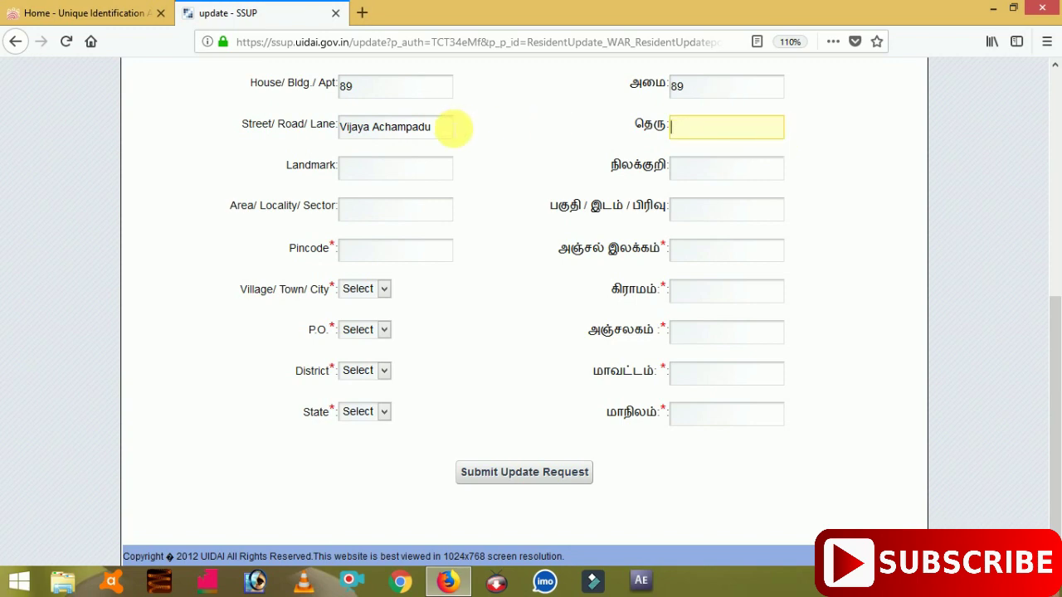
{"action": "left_click", "coordinate": [454, 128]}
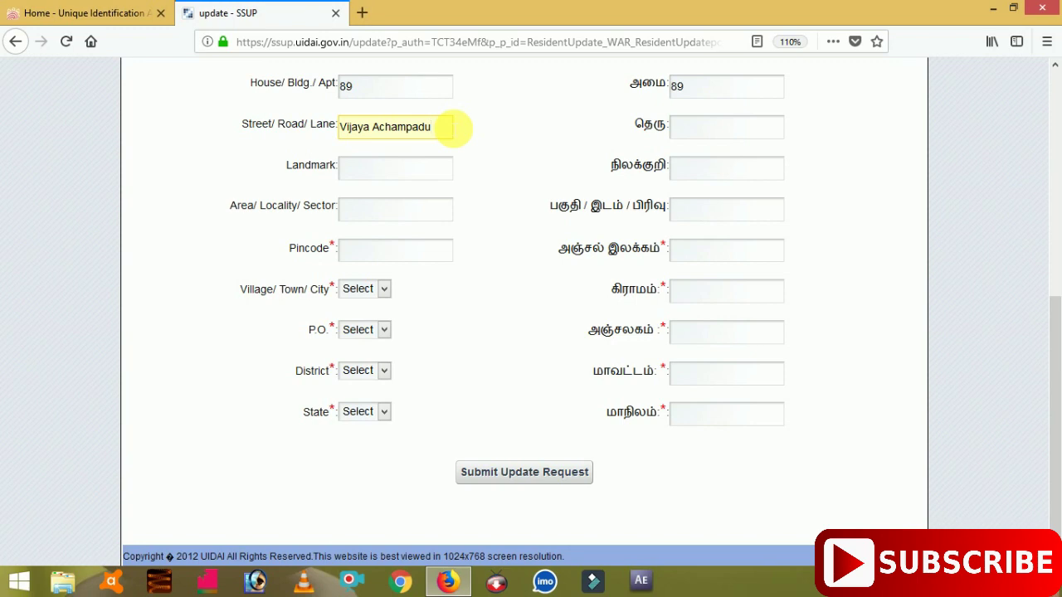
{"action": "left_click", "coordinate": [467, 124]}
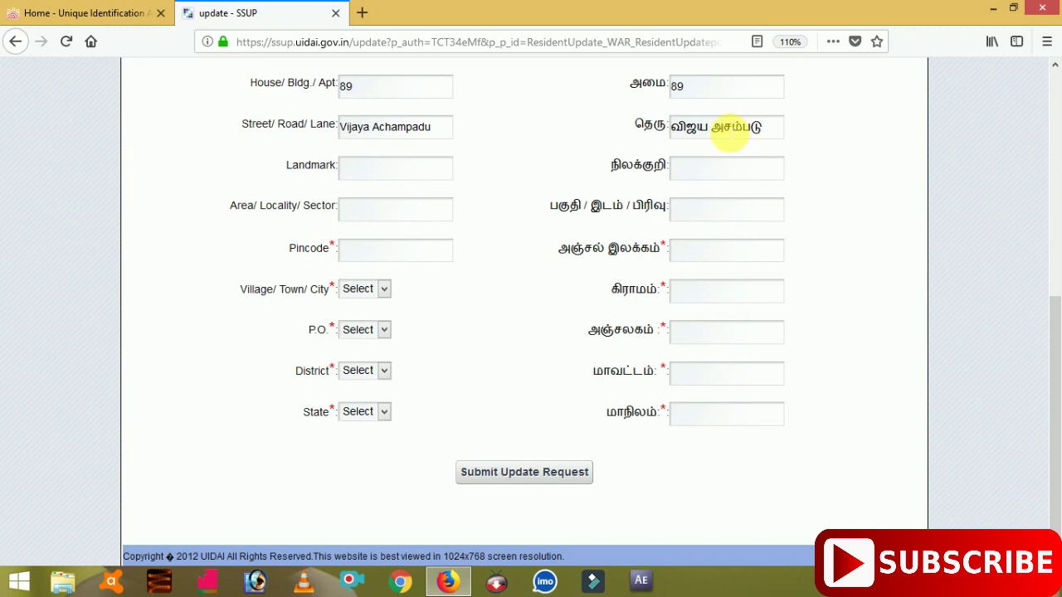
Correct the Tamil spelling of the street name and accept the suggested transliteration
{"action": "left_click", "coordinate": [729, 135]}
{"action": "type", "text": "ச்"}
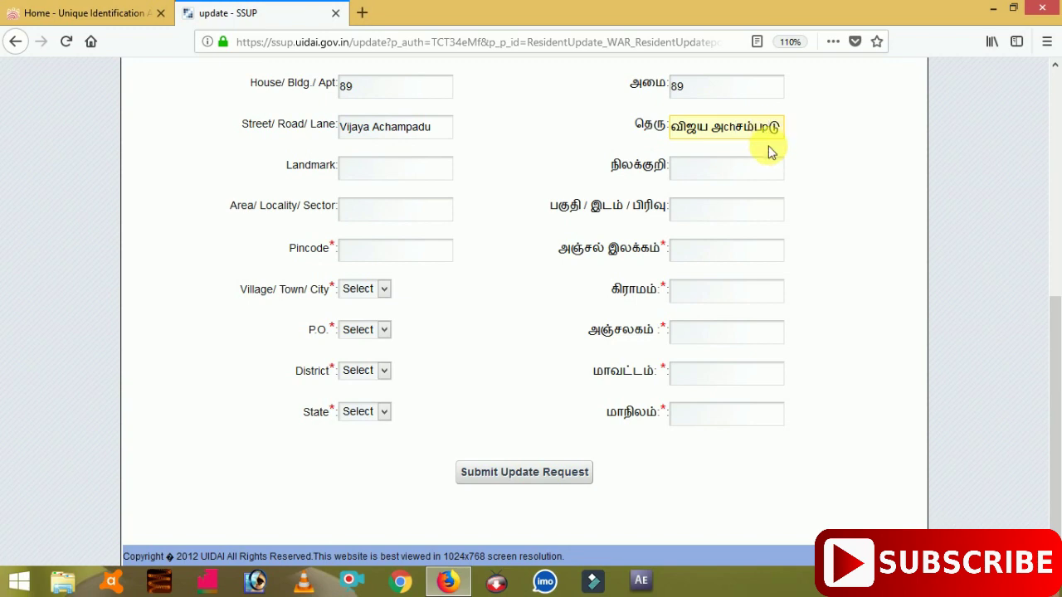
{"action": "key", "text": "BackSpace"}
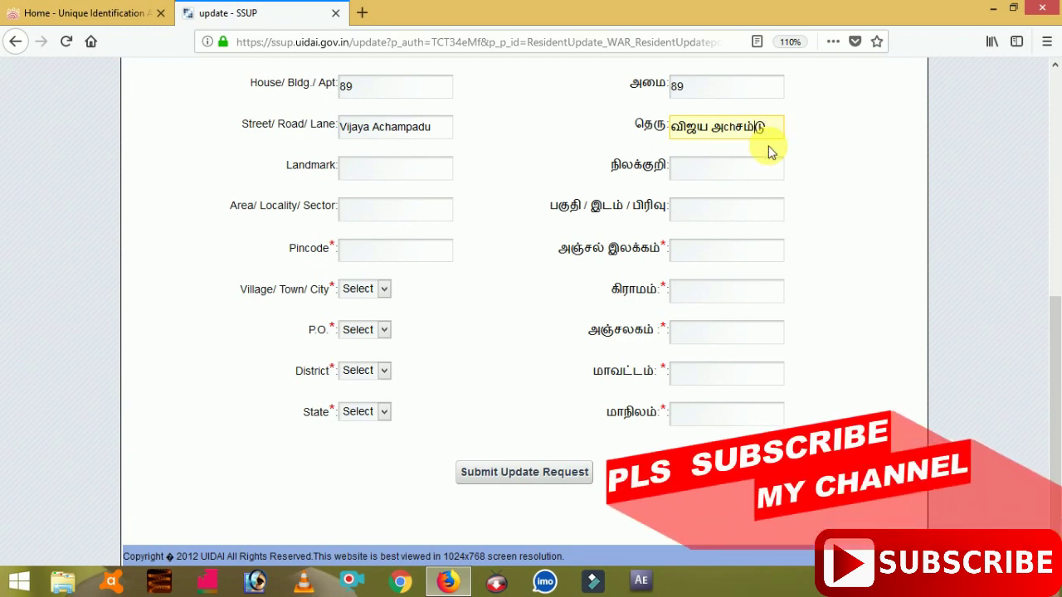
{"action": "type", "text": "paa"}
{"action": "left_click", "coordinate": [798, 152]}
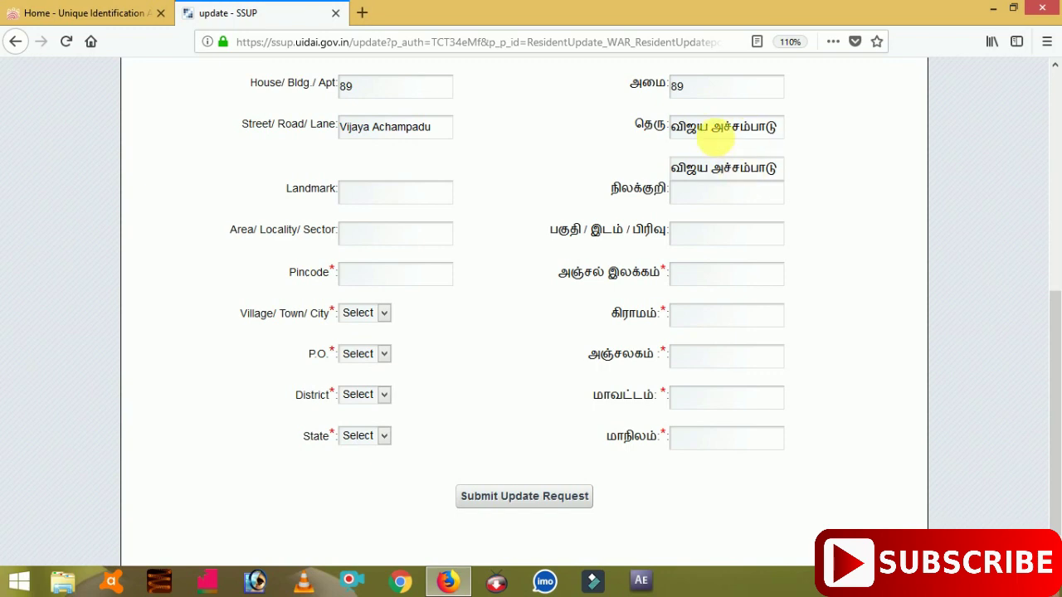
{"action": "left_click", "coordinate": [740, 176]}
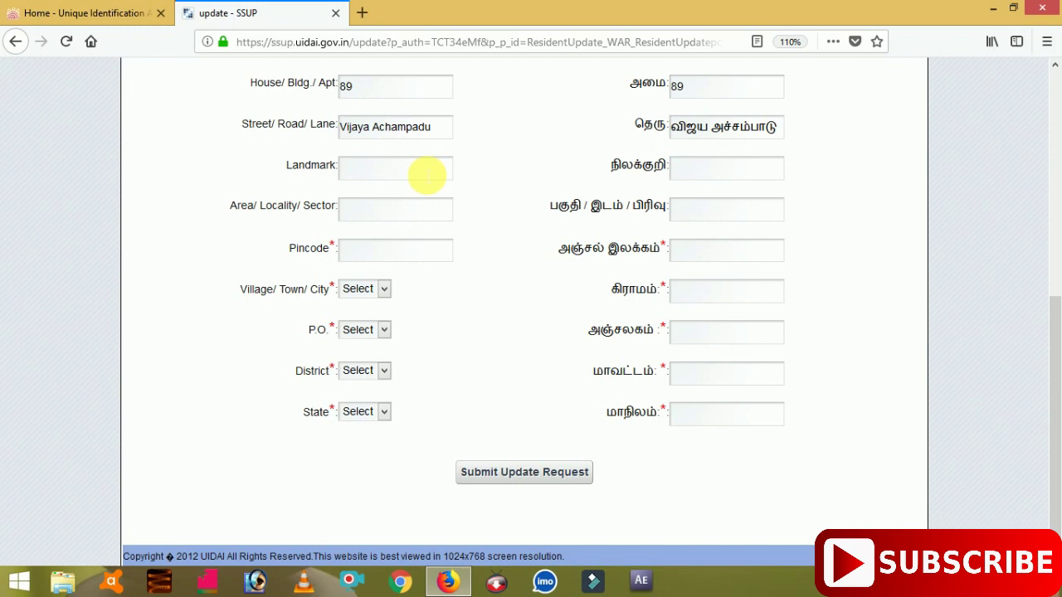
Complete the address form, tick the declaration that the reviewed information is correct, and proceed to the document upload
{"action": "left_click", "coordinate": [427, 174]}
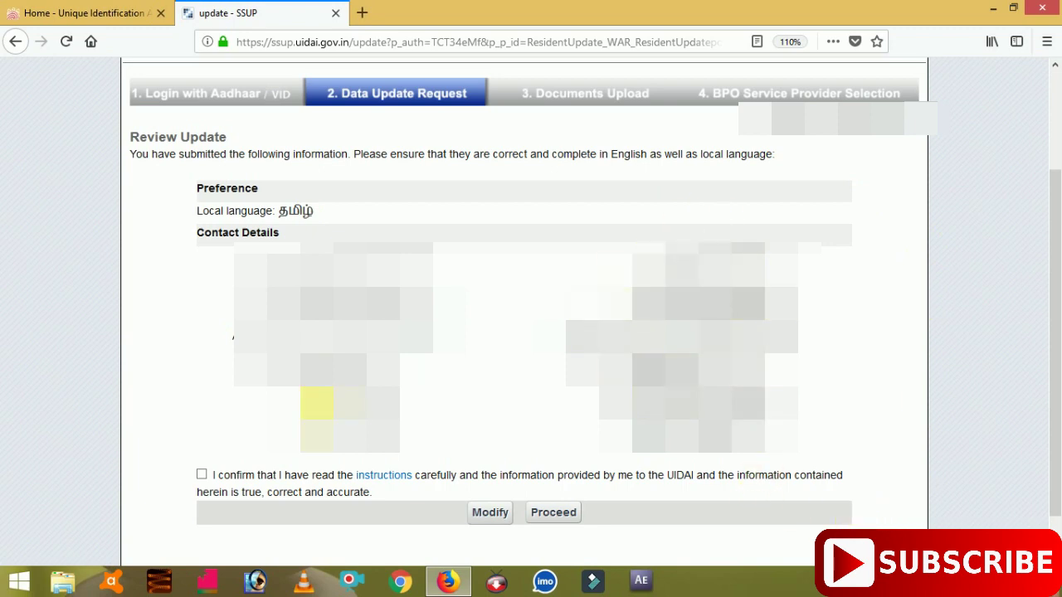
{"action": "left_click", "coordinate": [201, 475]}
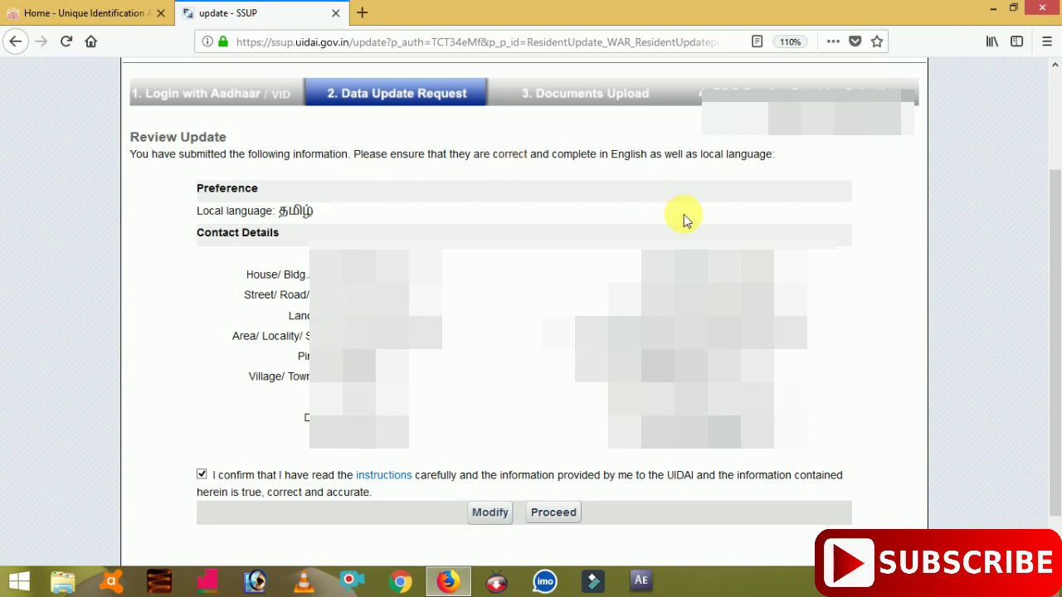
{"action": "left_click", "coordinate": [566, 521]}
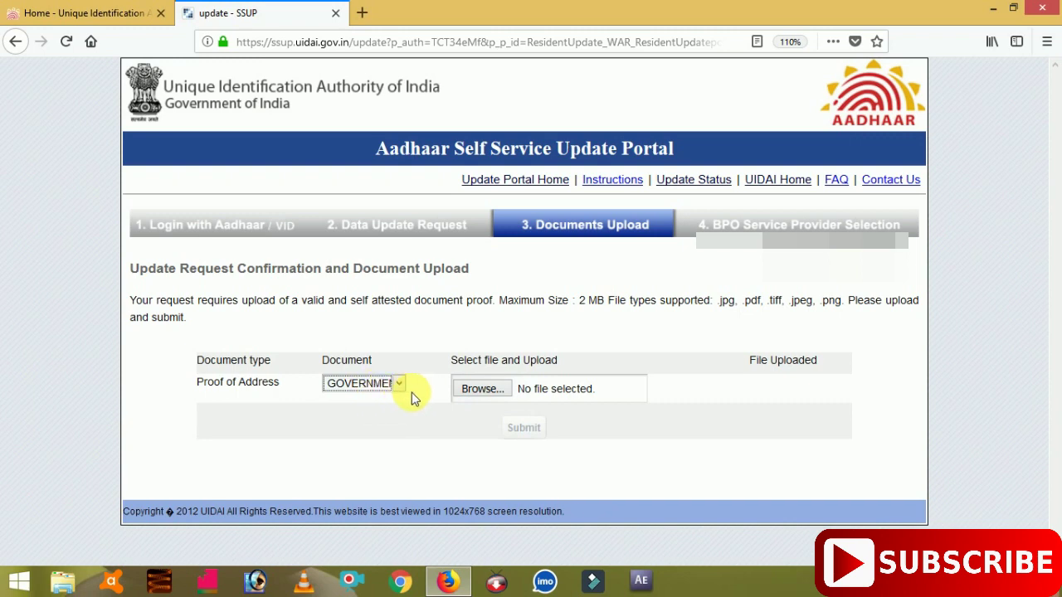
Upload img013.jpg as the Proof of Address, submit it and answer YES to the original-scan and valid-document confirmation
{"action": "left_click", "coordinate": [471, 386]}
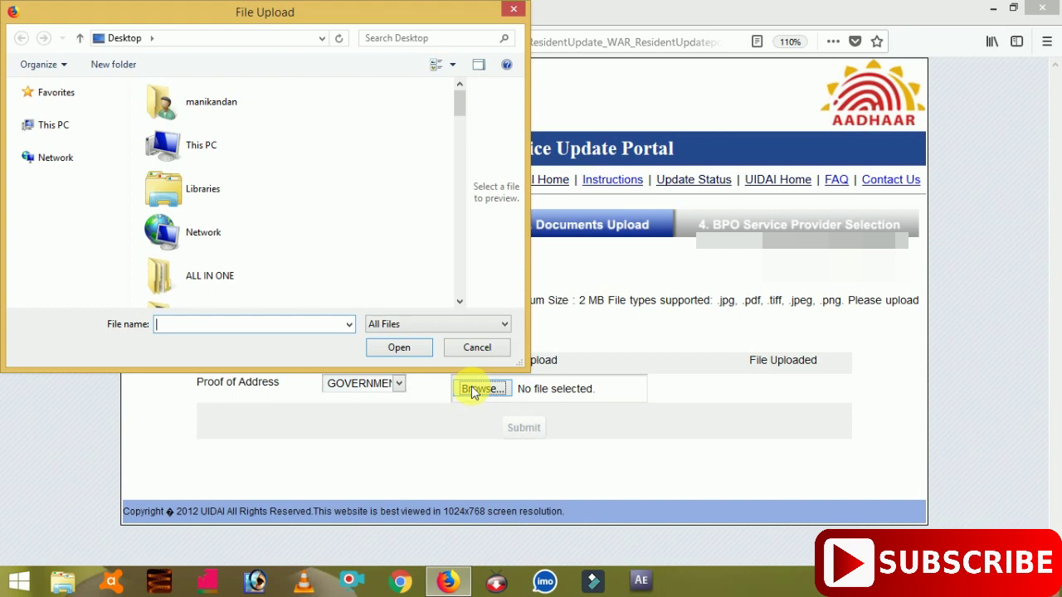
{"action": "left_click_drag", "start_coordinate": [460, 102], "coordinate": [464, 201]}
{"action": "left_click", "coordinate": [386, 341]}
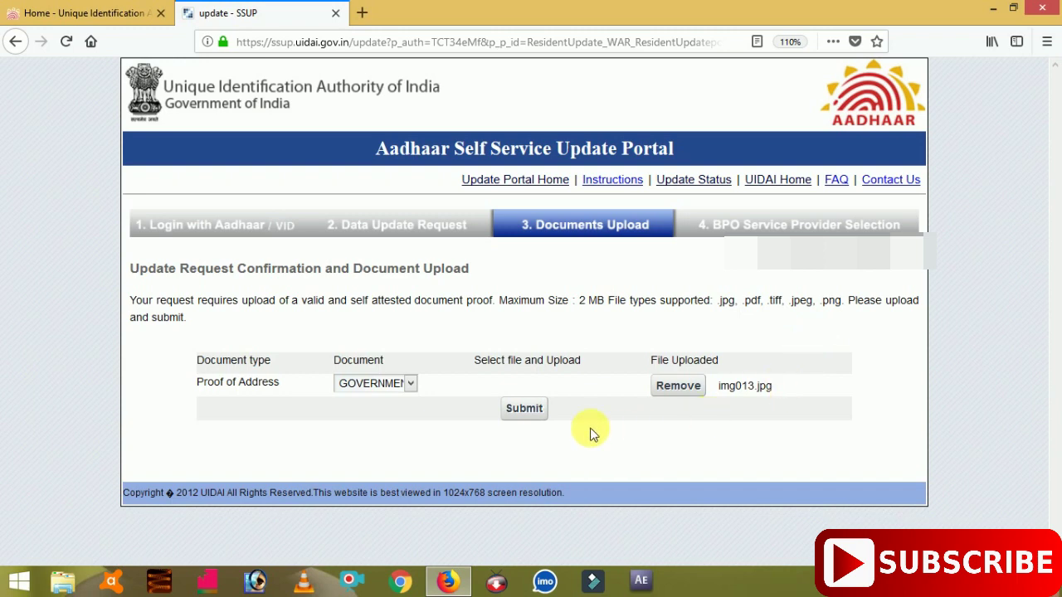
{"action": "left_click", "coordinate": [533, 414]}
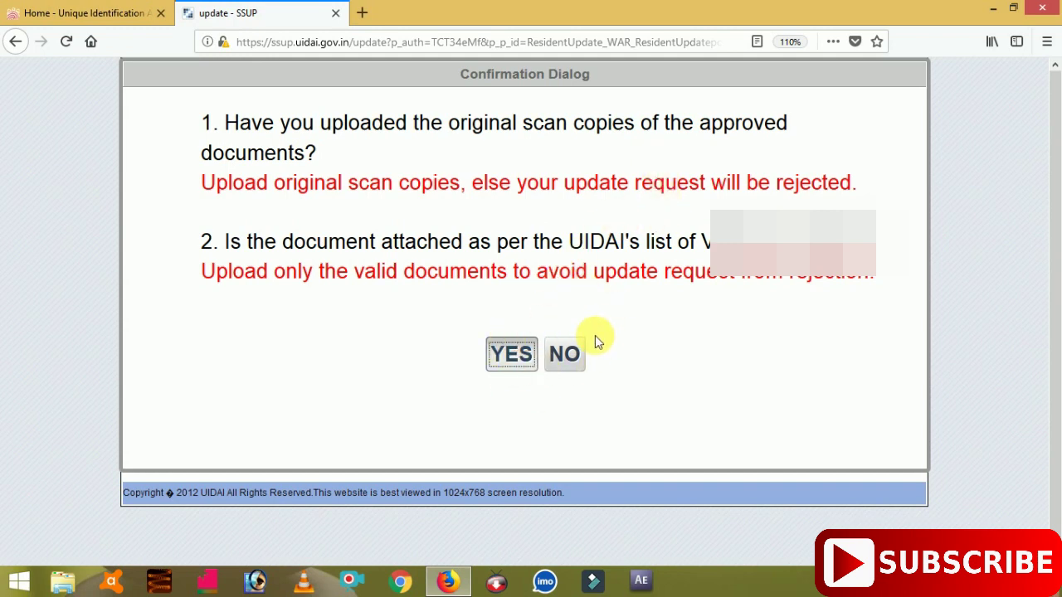
{"action": "left_click", "coordinate": [519, 356]}
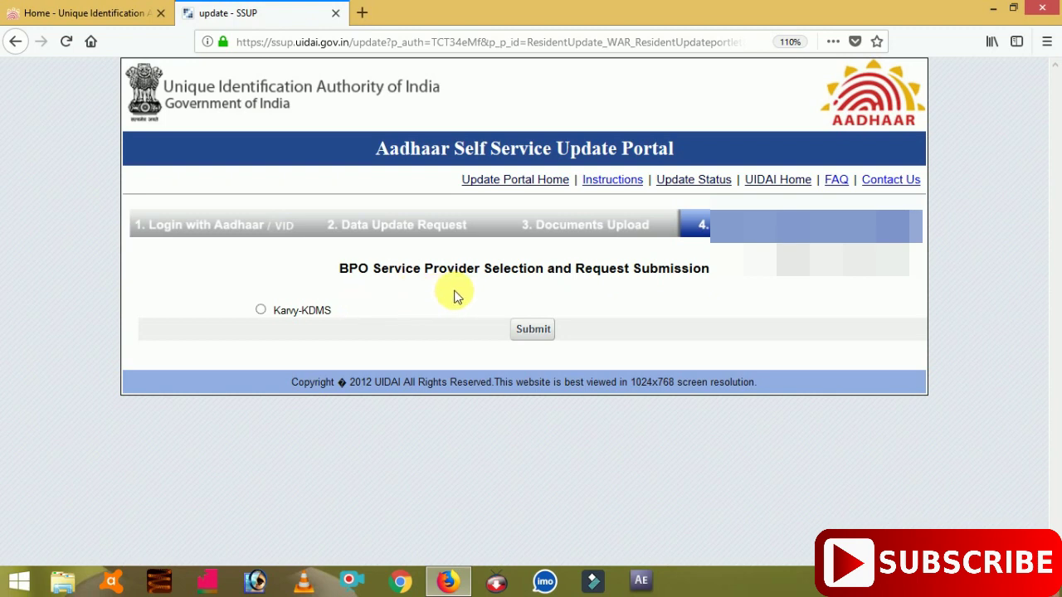
Select Karvy-KDMS as the BPO service provider and submit the update request
{"action": "left_click", "coordinate": [260, 310]}
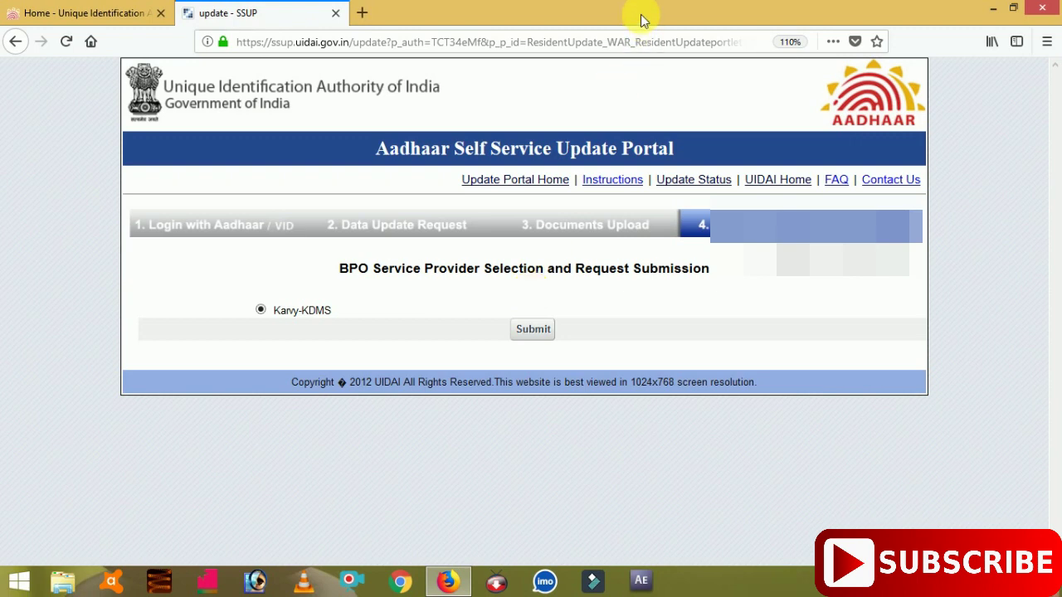
{"action": "left_click", "coordinate": [543, 332]}
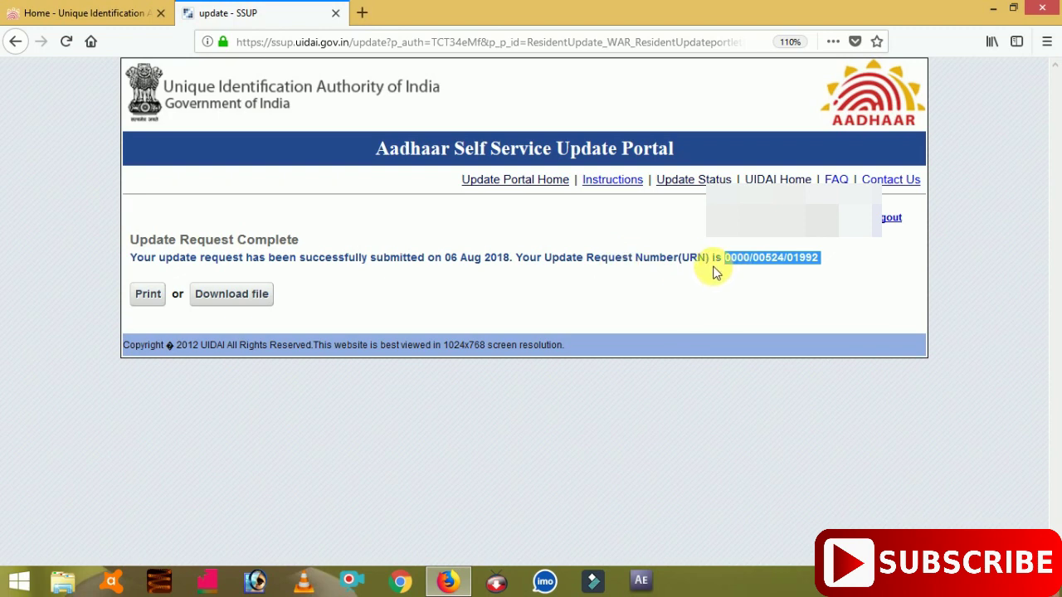
{"action": "left_click", "coordinate": [790, 283]}
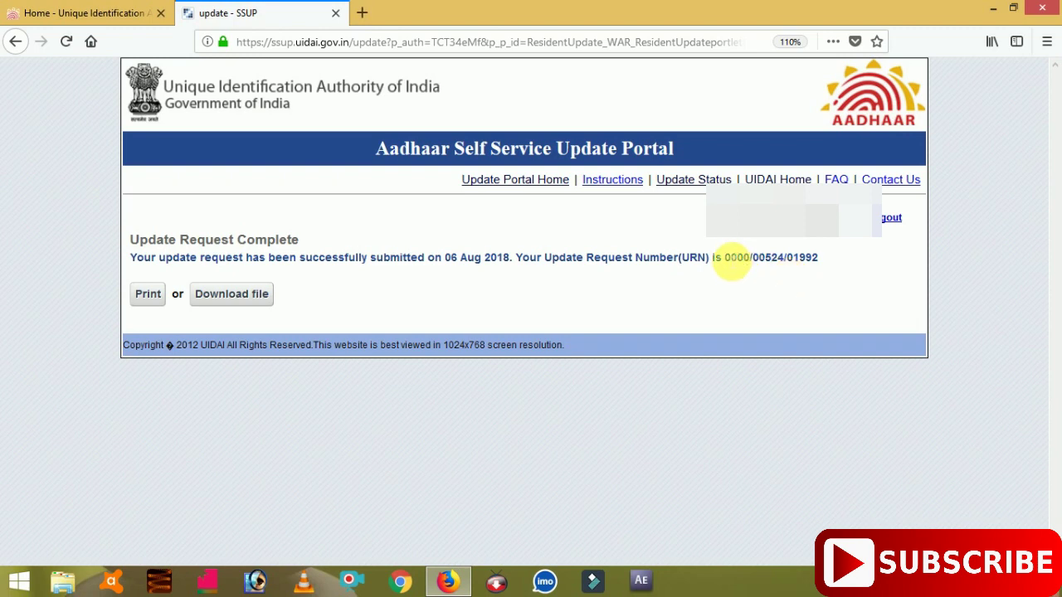
{"action": "left_click_drag", "start_coordinate": [724, 257], "coordinate": [836, 261]}
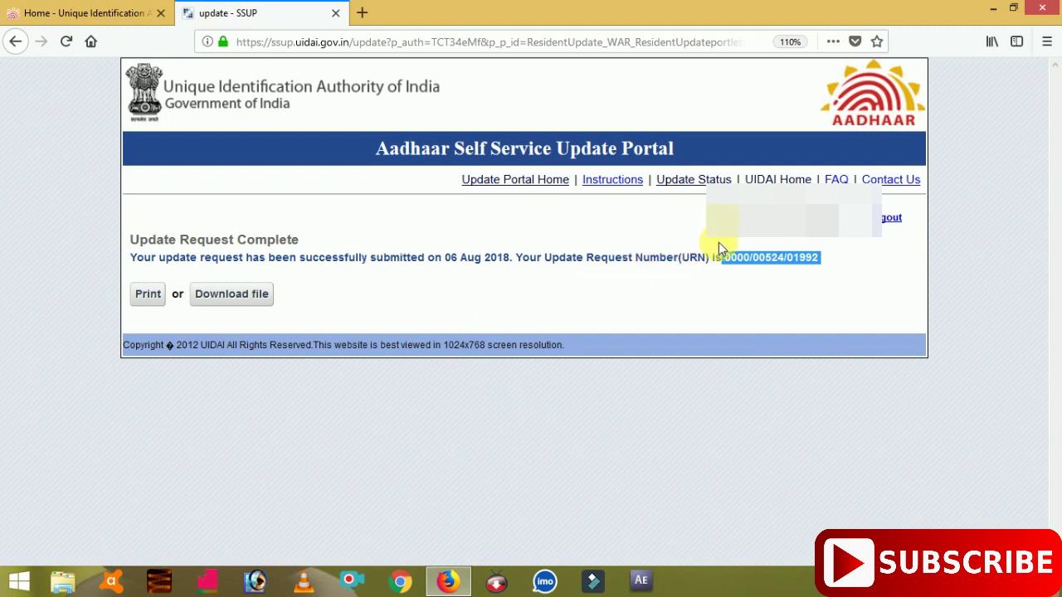
{"action": "left_click", "coordinate": [745, 284]}
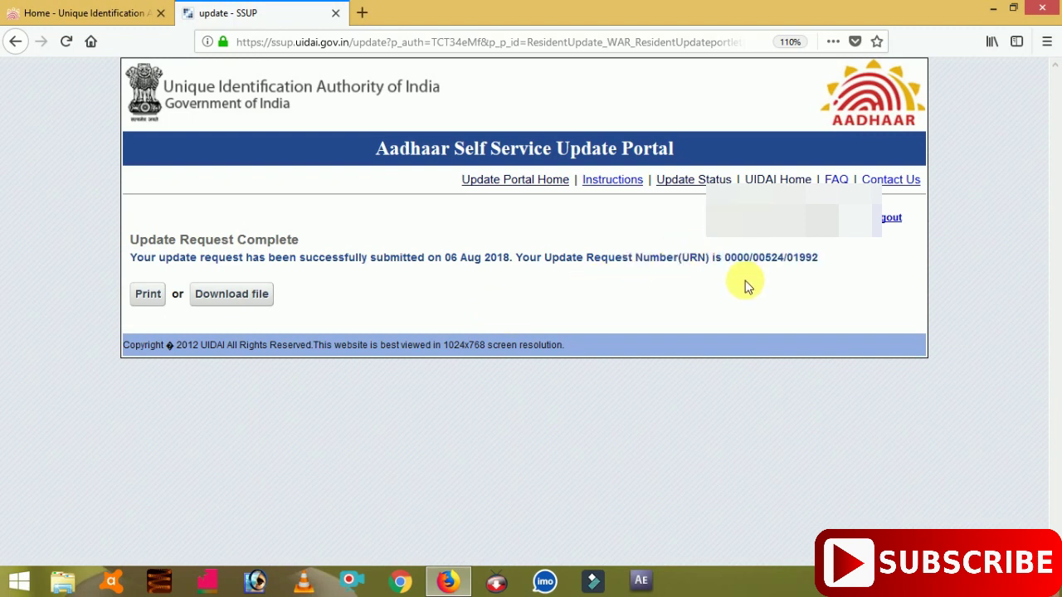